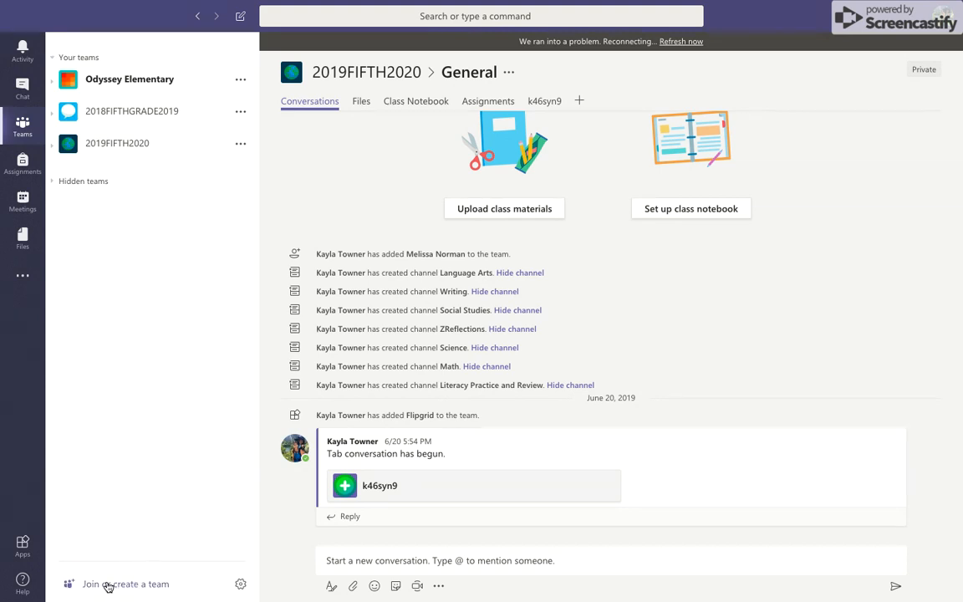
Create a new class team named 19MrsT20 with the description "5th Grade".
click(108, 585)
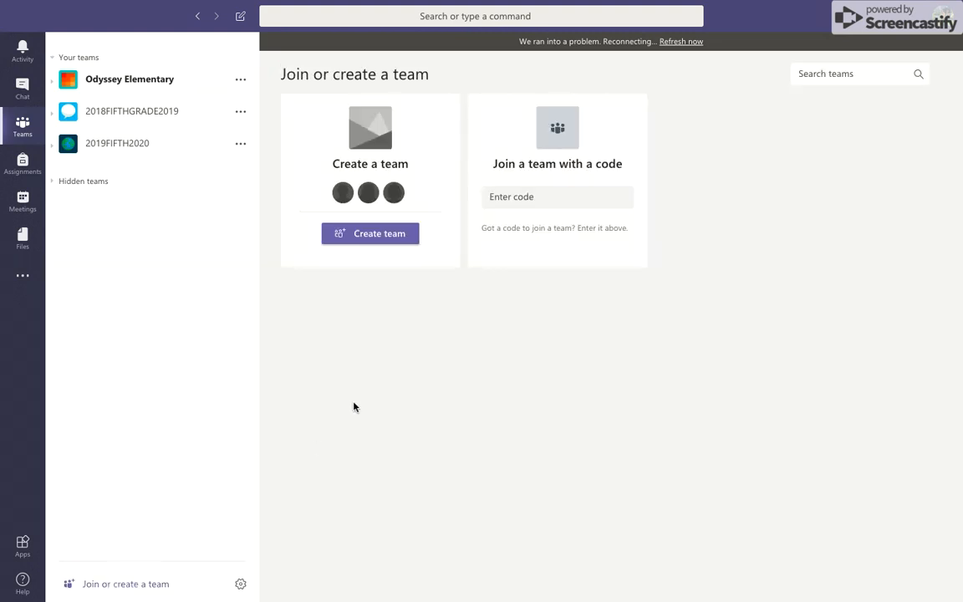
click(381, 236)
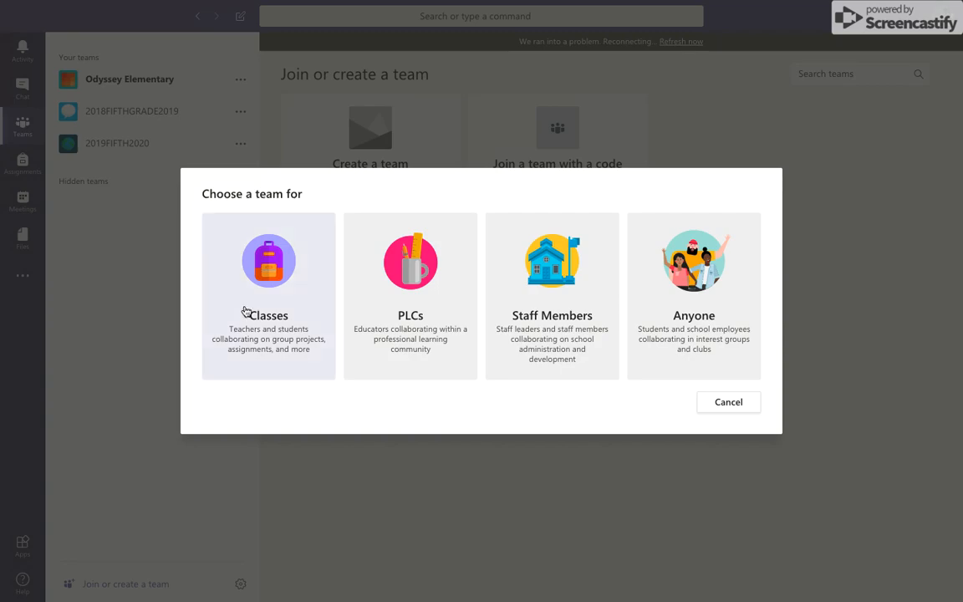
click(279, 303)
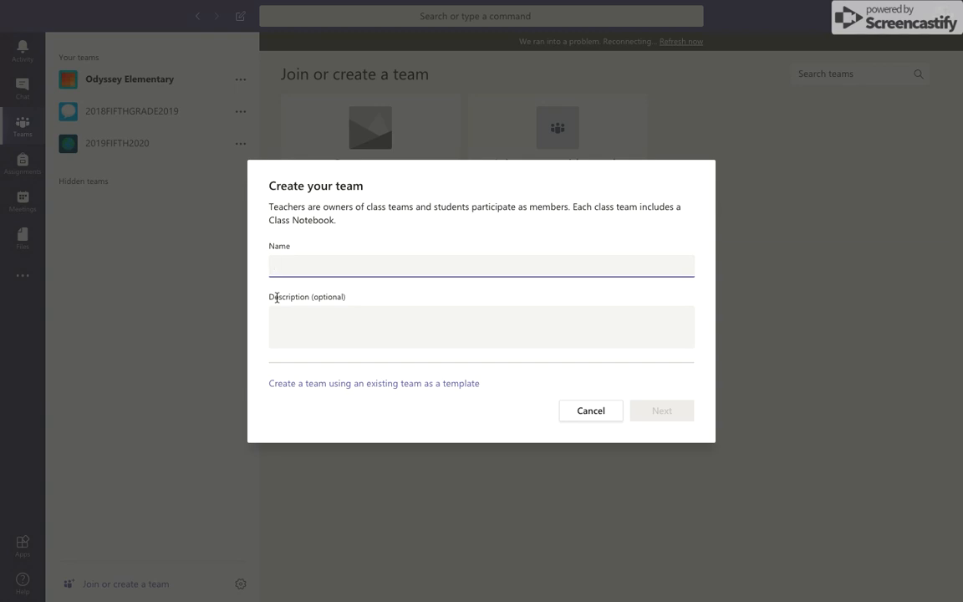
text(19MrsT20)
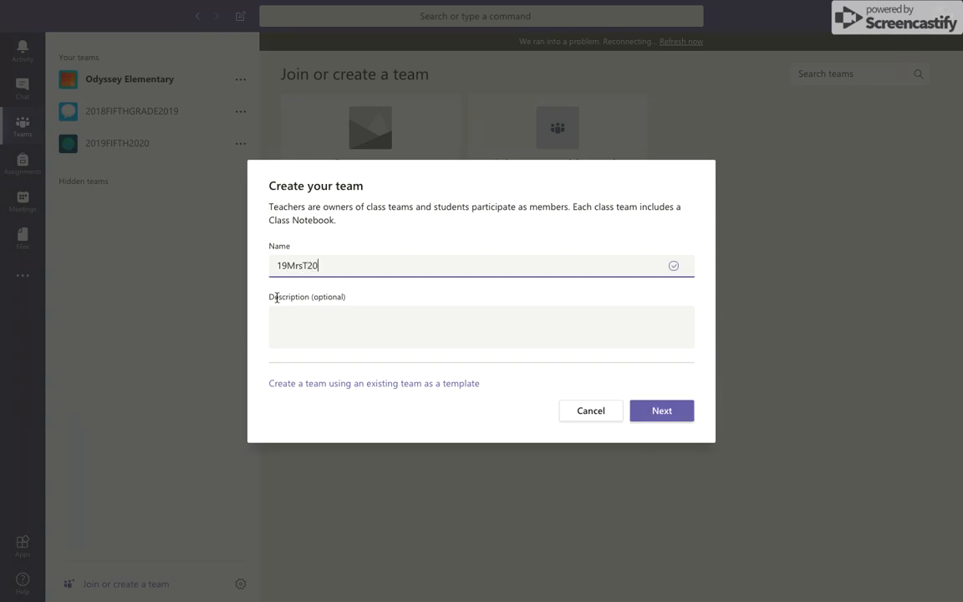
click(370, 325)
text(5t)
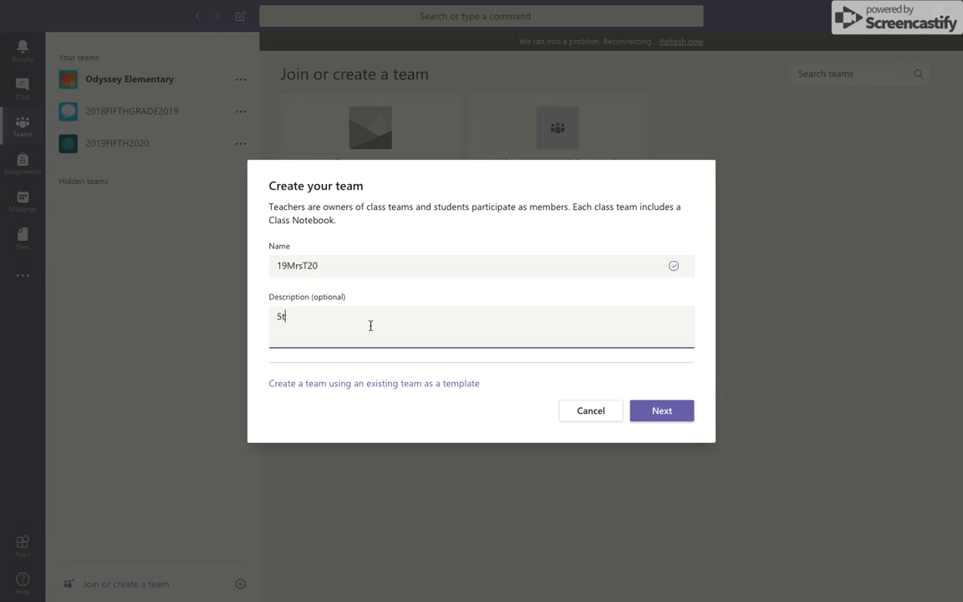
text(h Grade)
click(661, 411)
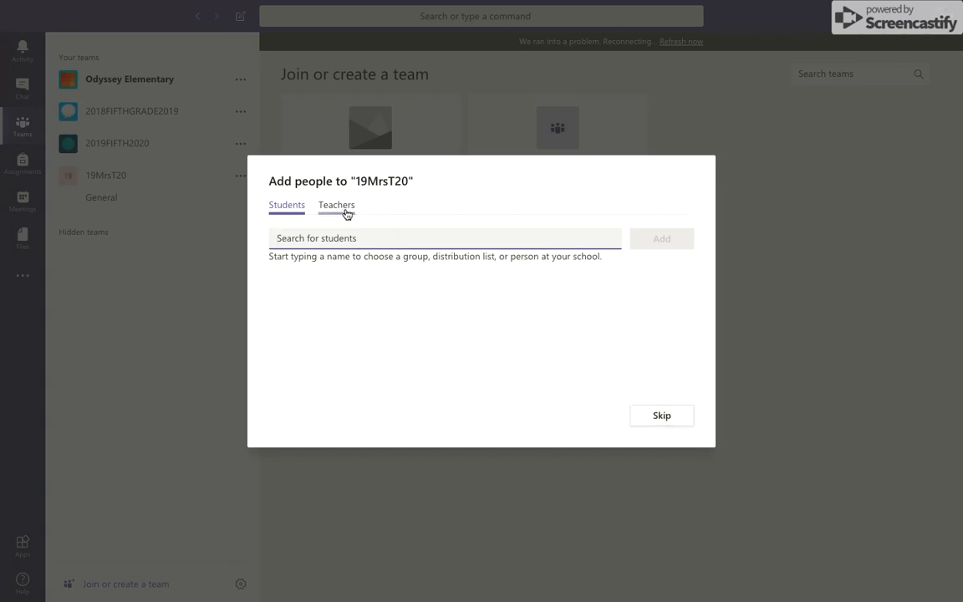
View the option for adding teachers to the new team, then skip adding people.
click(339, 208)
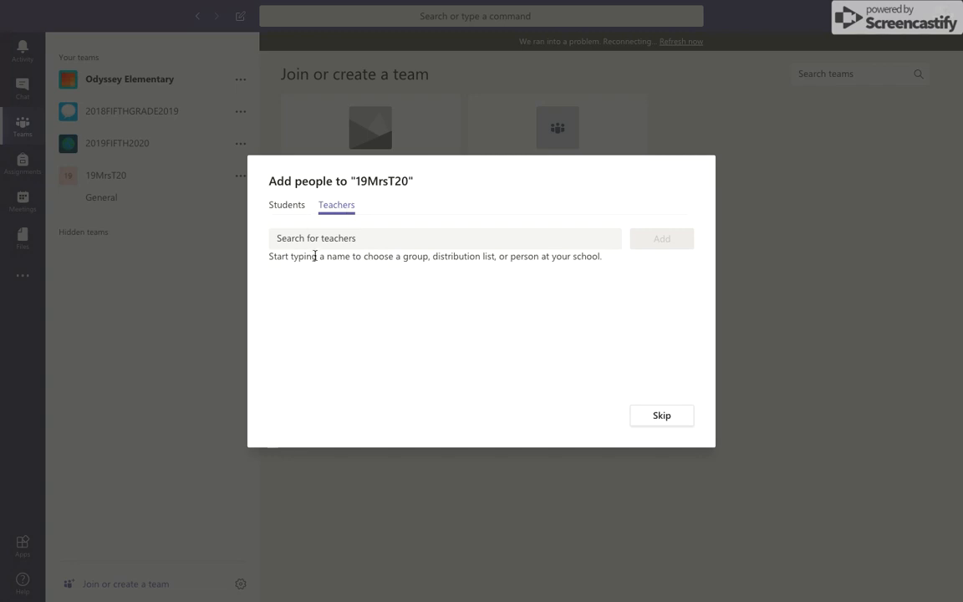
click(304, 243)
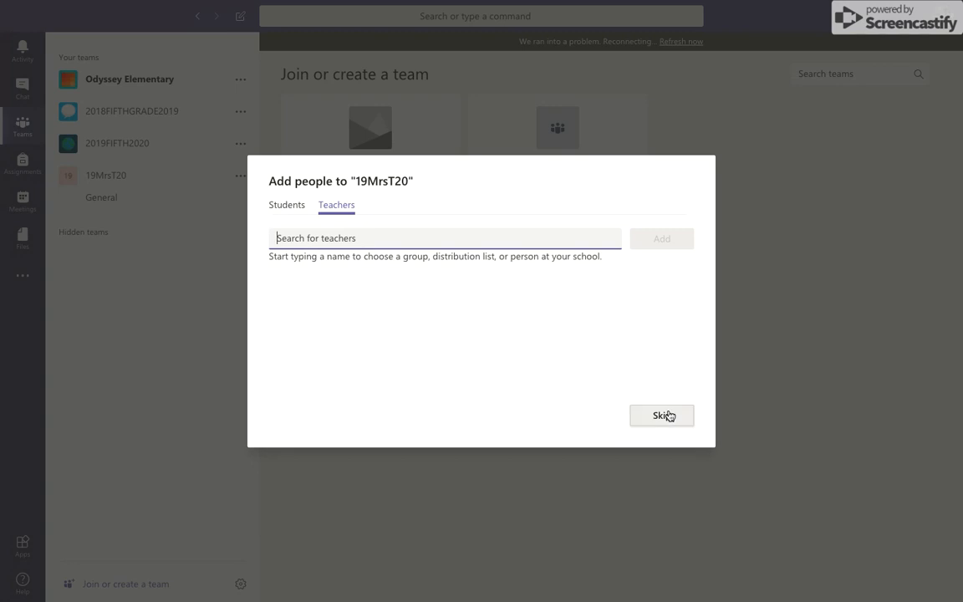
click(670, 415)
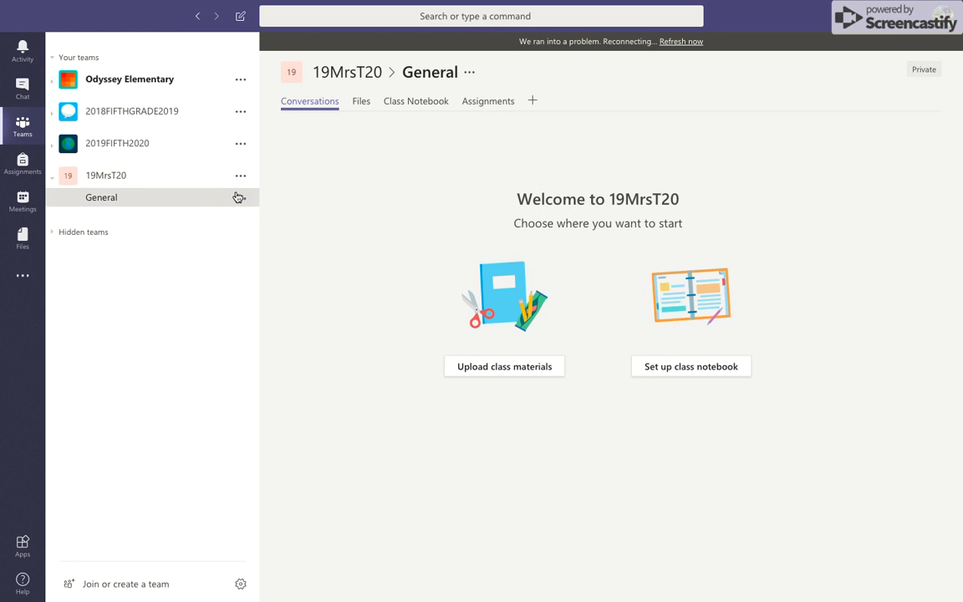
Open the management page of the 19MrsT20 team and review its members and channels.
click(240, 197)
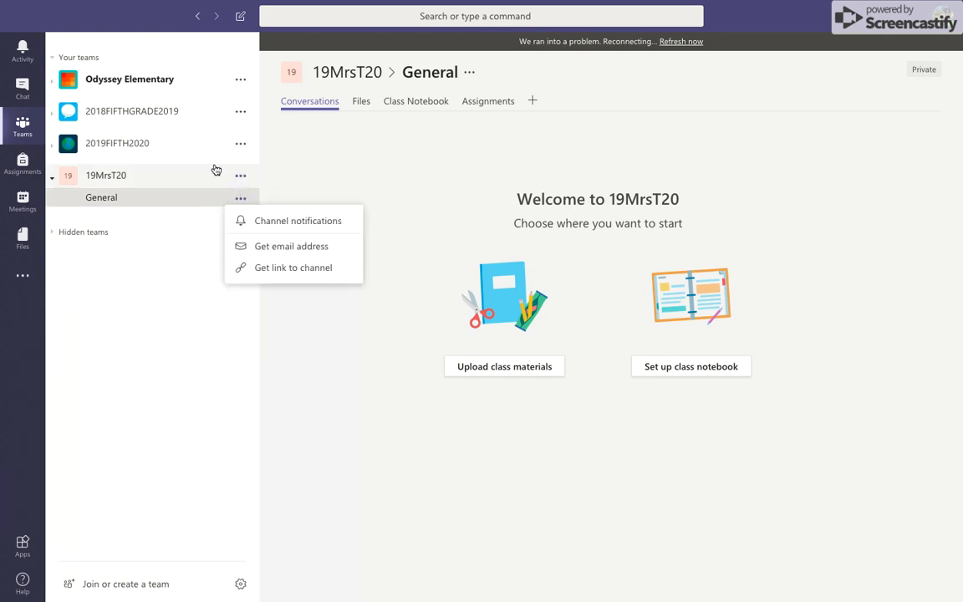
click(240, 177)
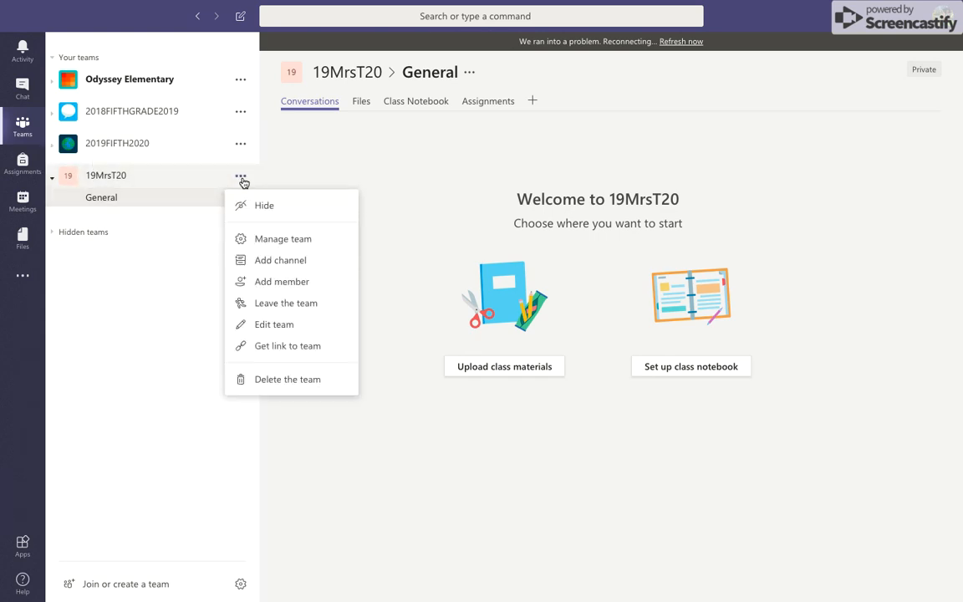
click(283, 239)
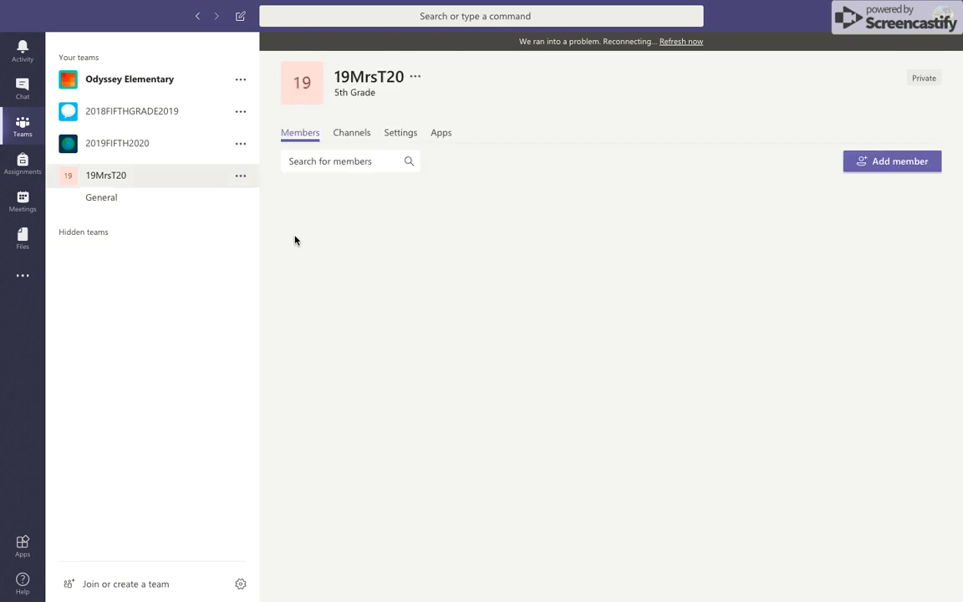
mouse_move(296, 241)
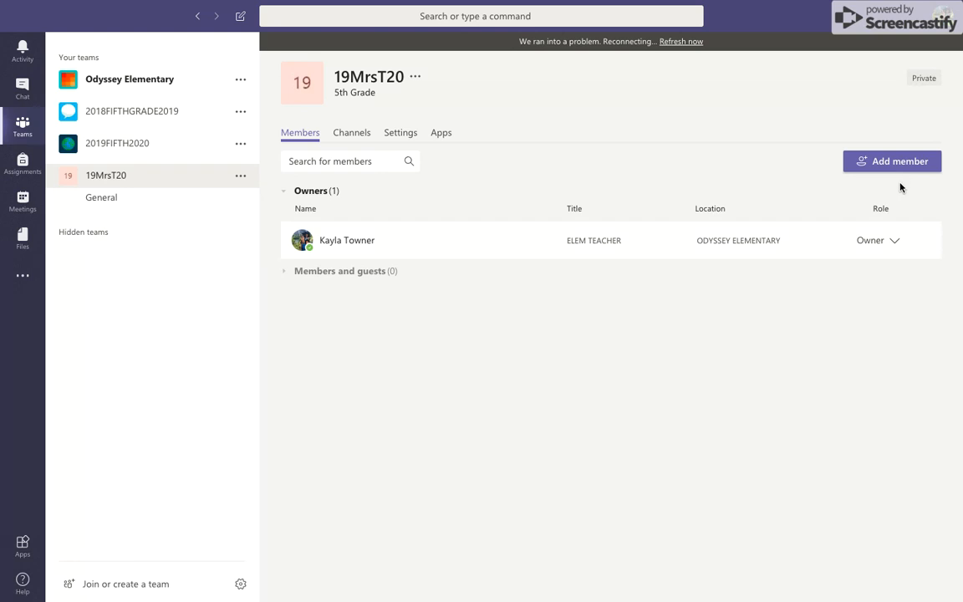
click(353, 133)
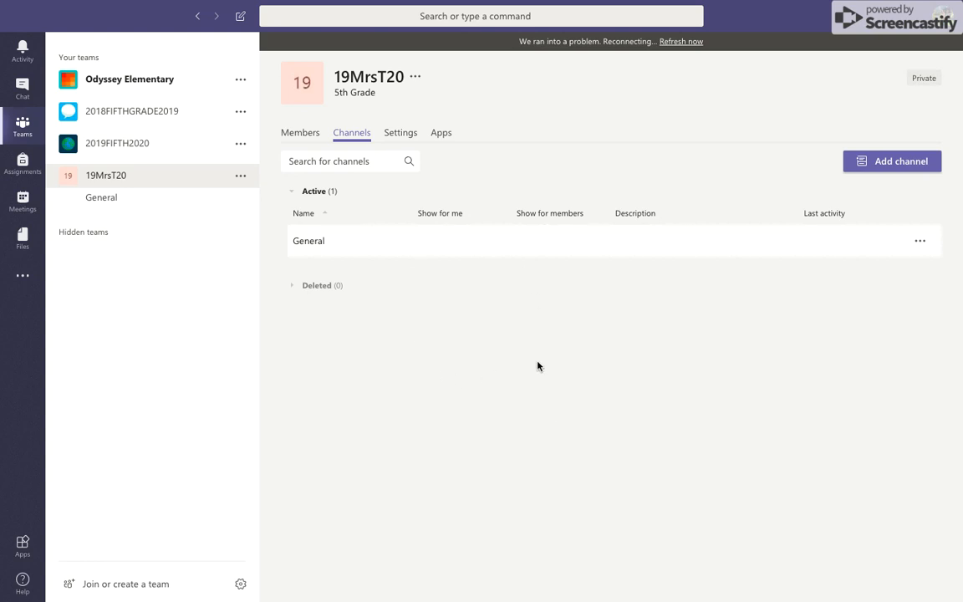
Choose the Earth globe picture on a dark blue background as the team theme in the team's settings.
click(395, 132)
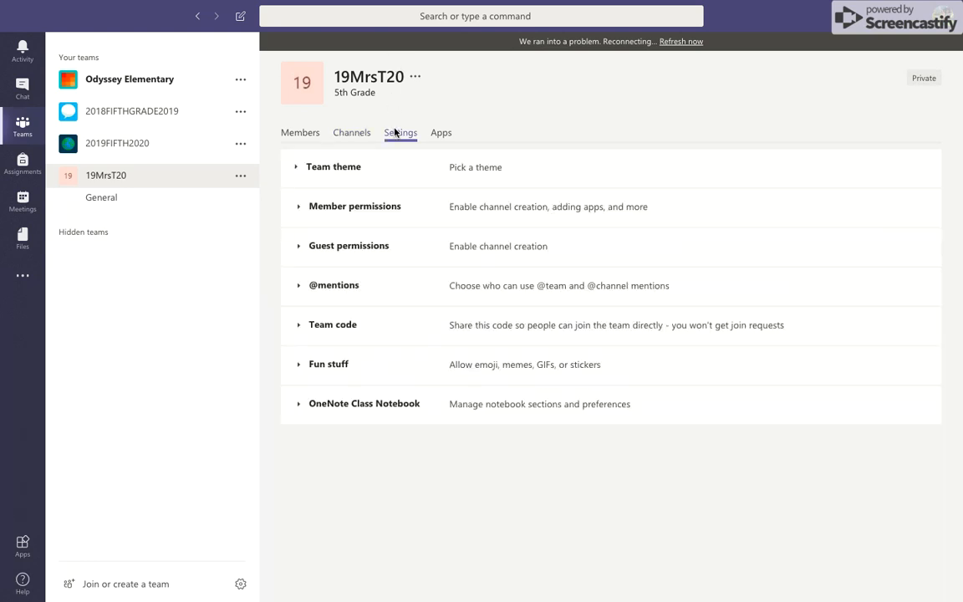
click(323, 170)
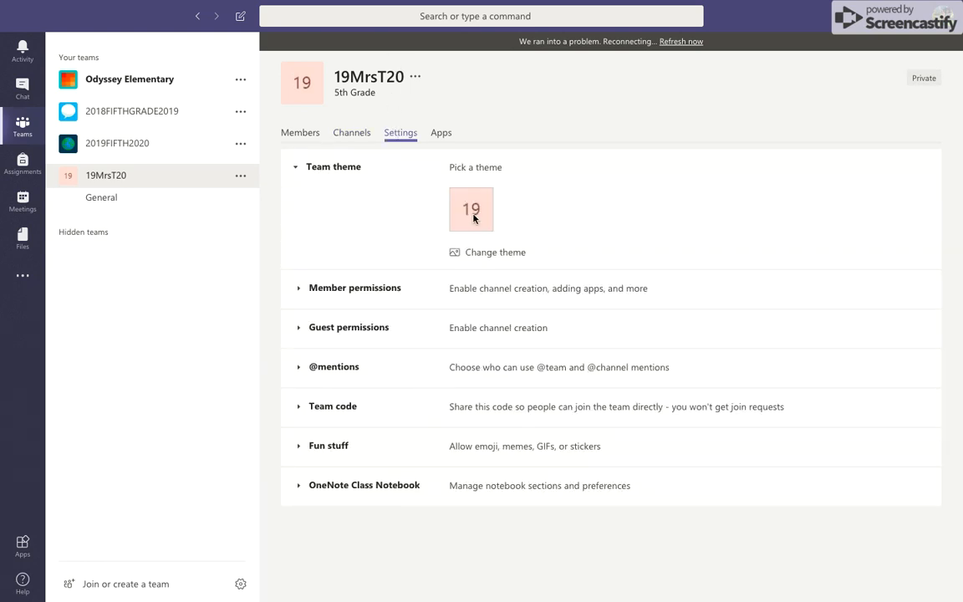
click(473, 251)
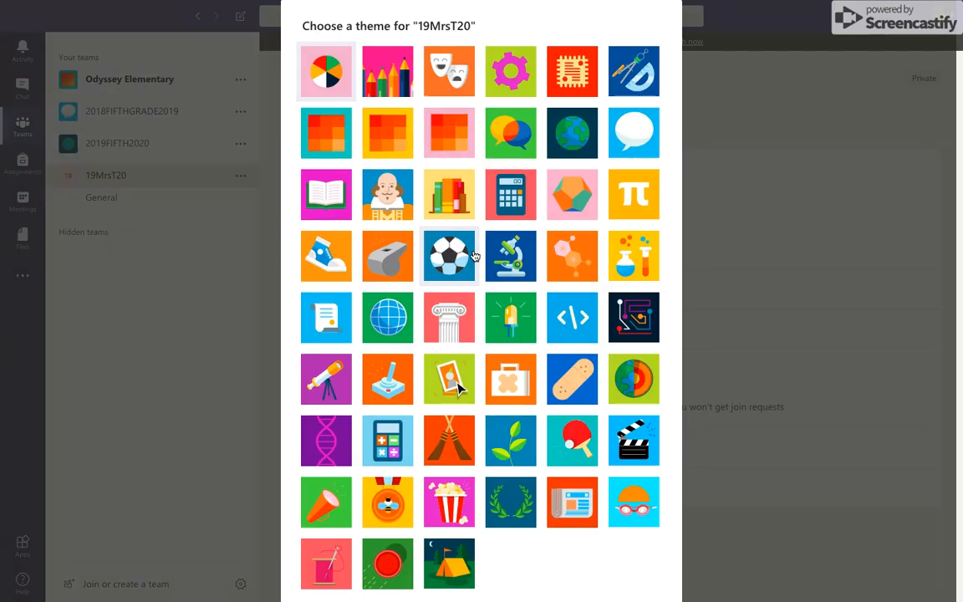
click(567, 130)
scroll(544, 380, down, 1)
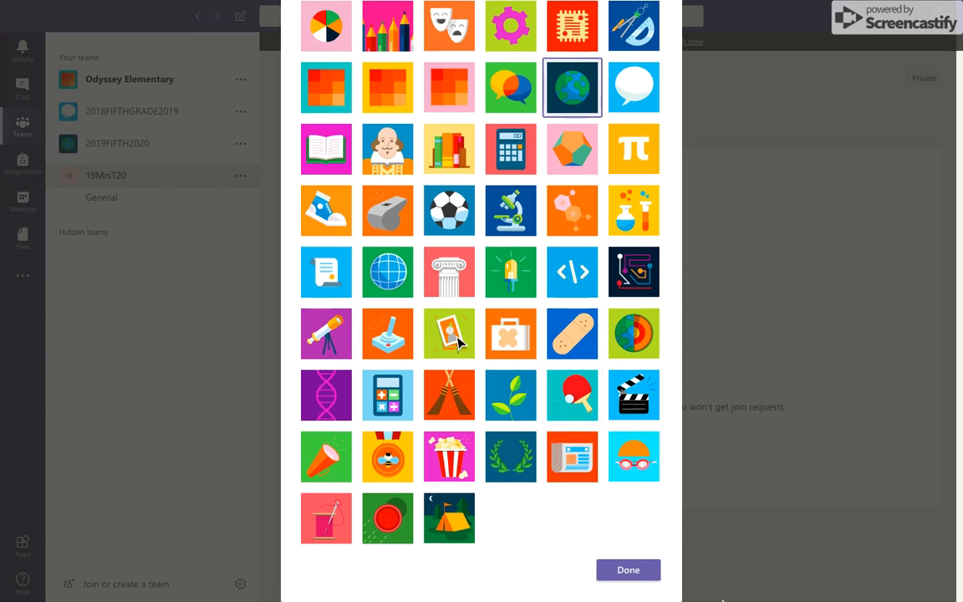
click(635, 570)
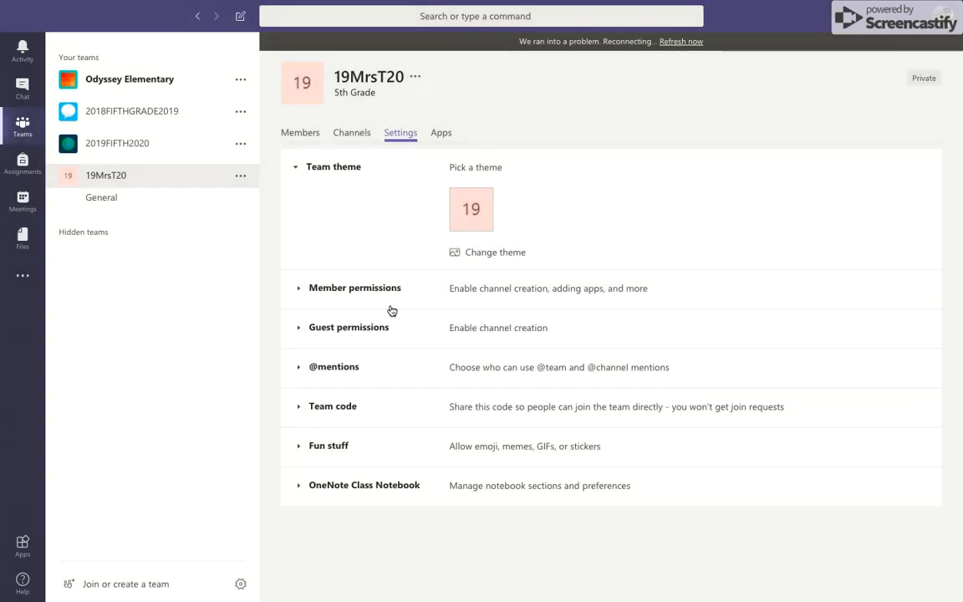
In the member permissions, disallow members deleting or editing their messages and let anyone post in General with an alert about notifying everyone.
click(390, 287)
scroll(625, 502, down, 1)
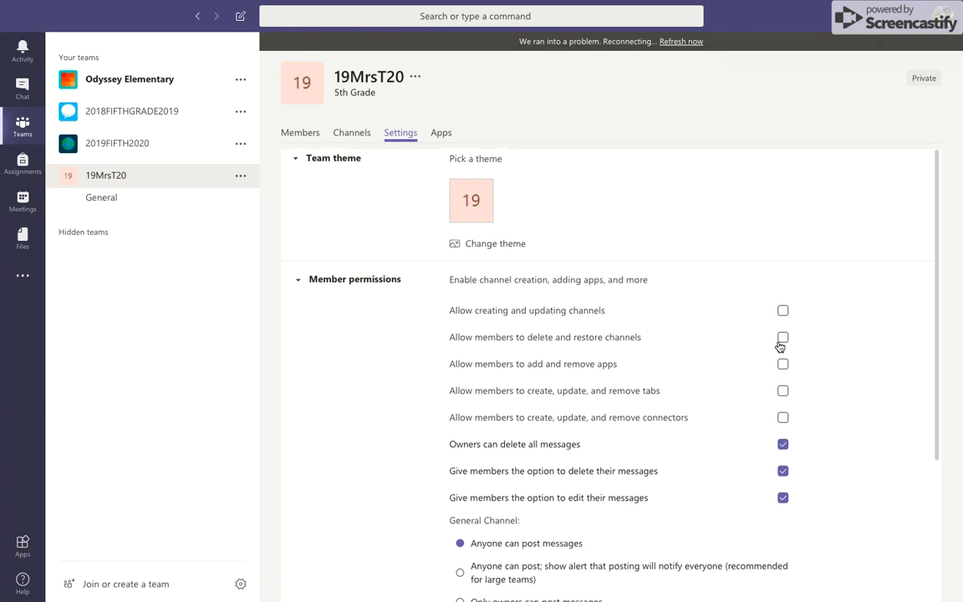
scroll(799, 390, down, 1)
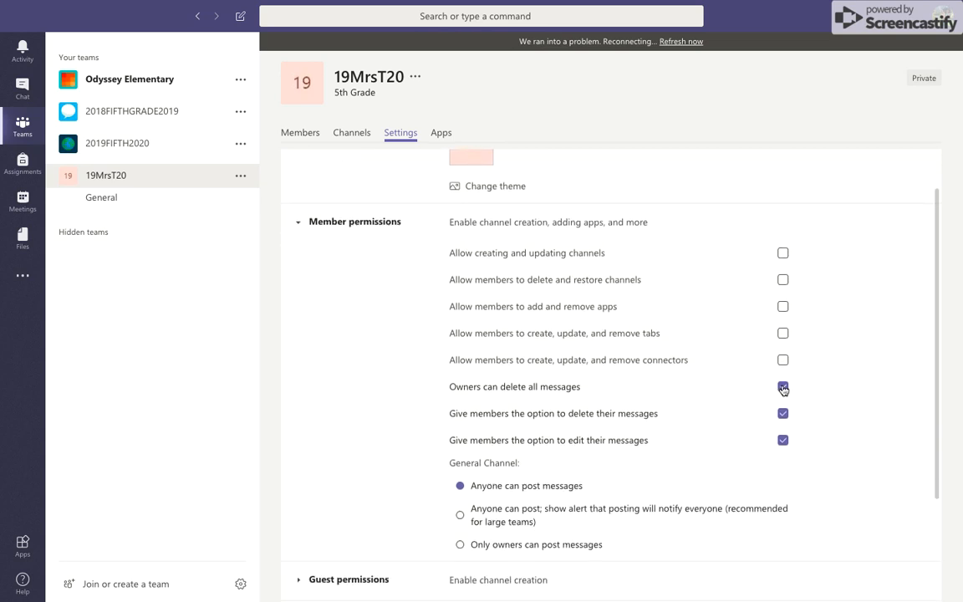
click(782, 387)
click(783, 387)
click(783, 415)
click(784, 440)
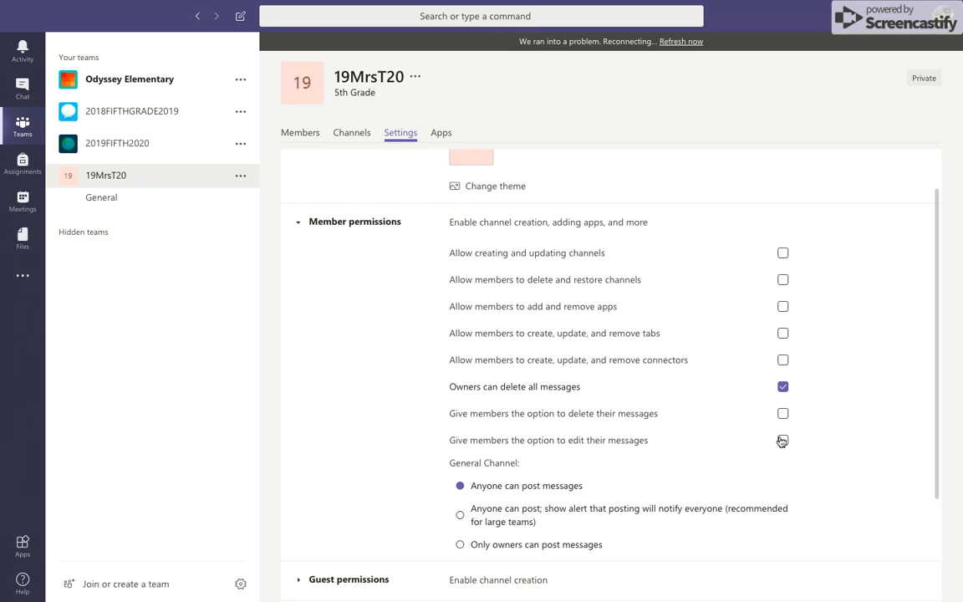
scroll(370, 411, down, 1)
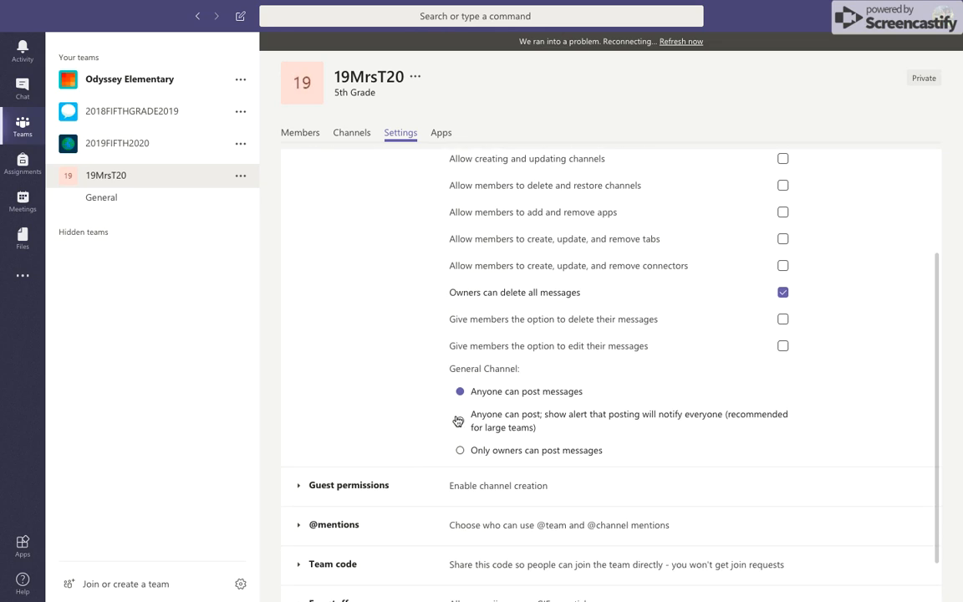
click(460, 423)
scroll(380, 461, down, 1)
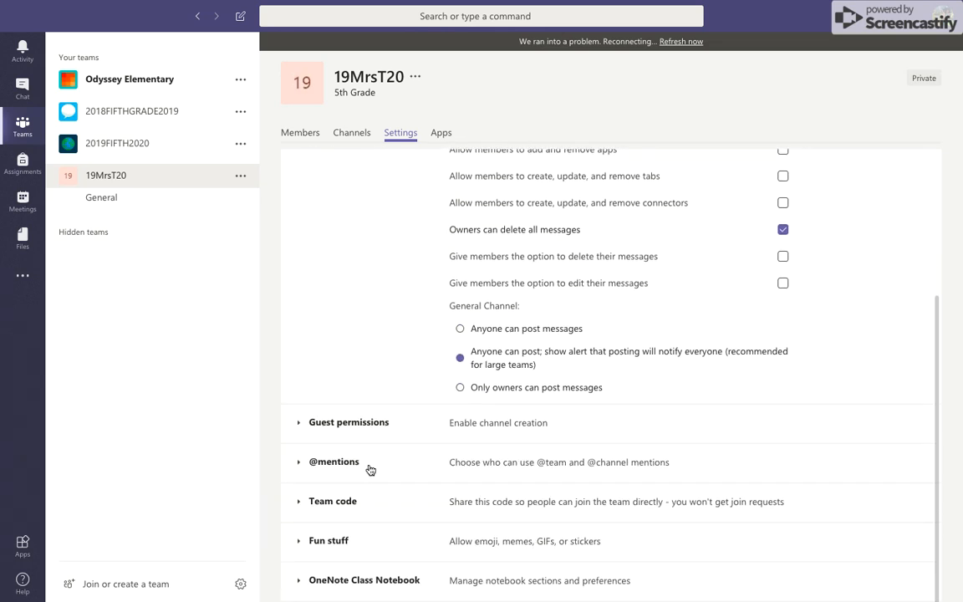
click(344, 423)
scroll(344, 424, down, 1)
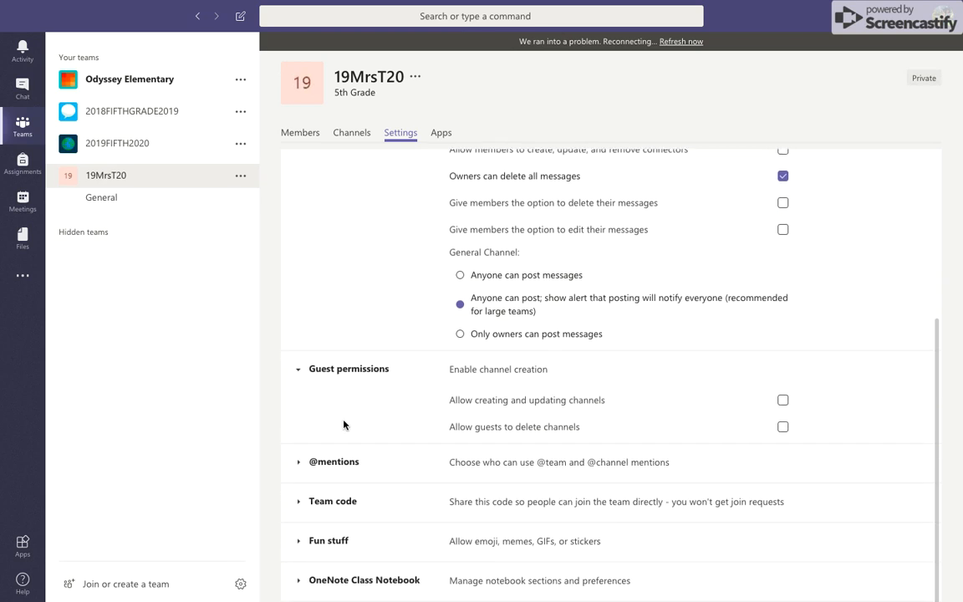
click(337, 474)
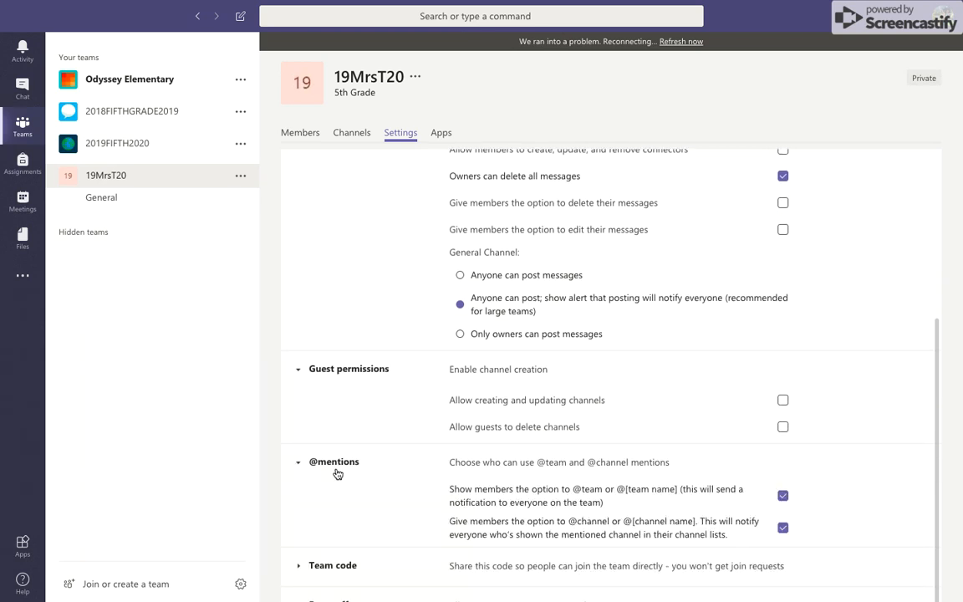
scroll(337, 474, down, 1)
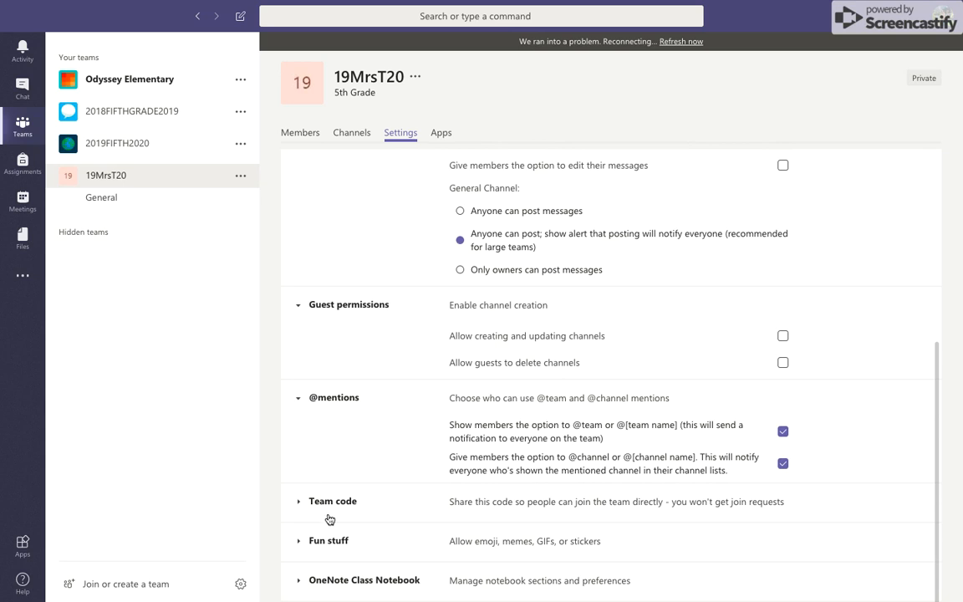
click(311, 398)
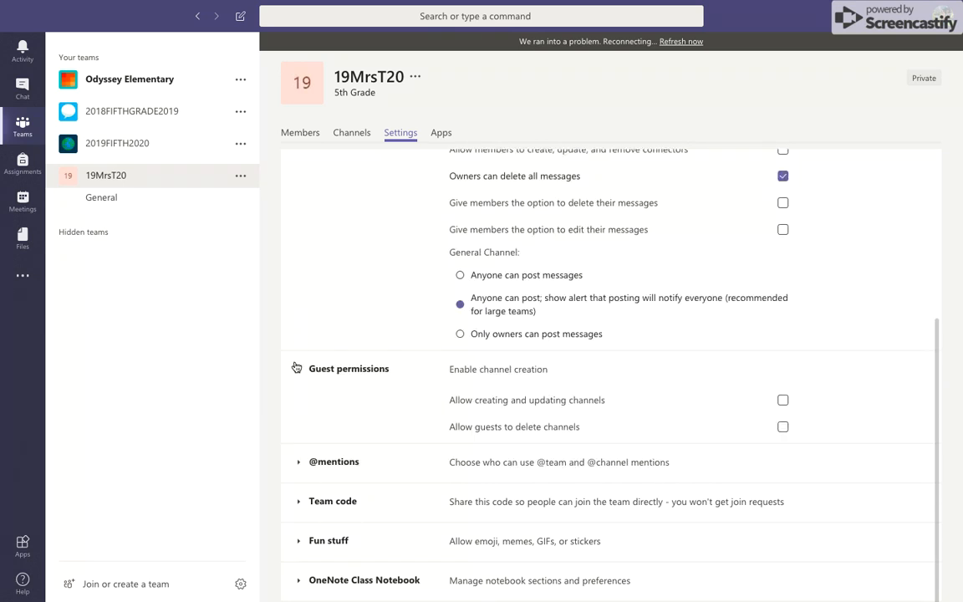
click(296, 370)
scroll(301, 351, up, 2)
click(302, 241)
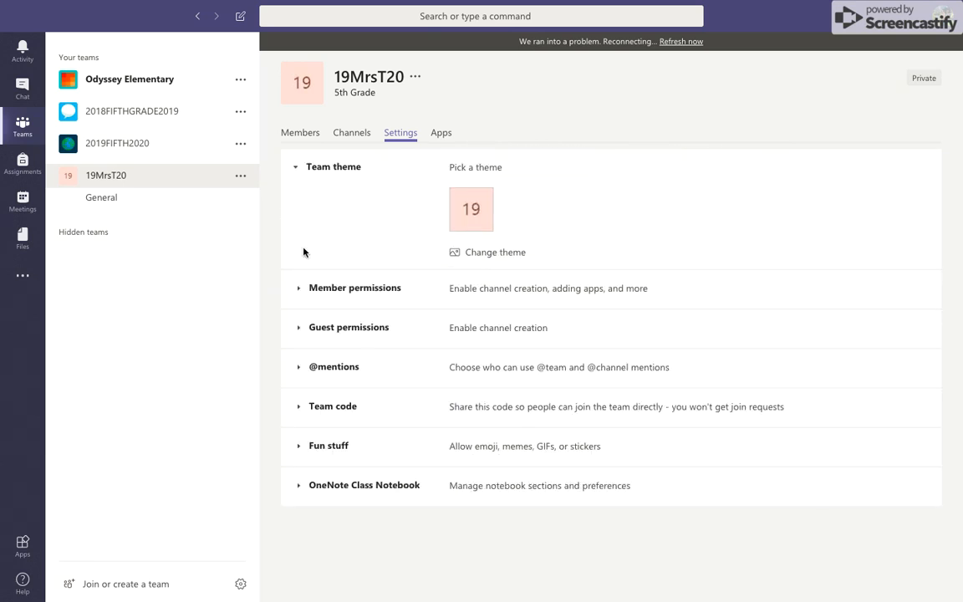
Disable Giphy as well as stickers and memes in the team's Fun stuff settings.
click(335, 447)
scroll(666, 466, down, 1)
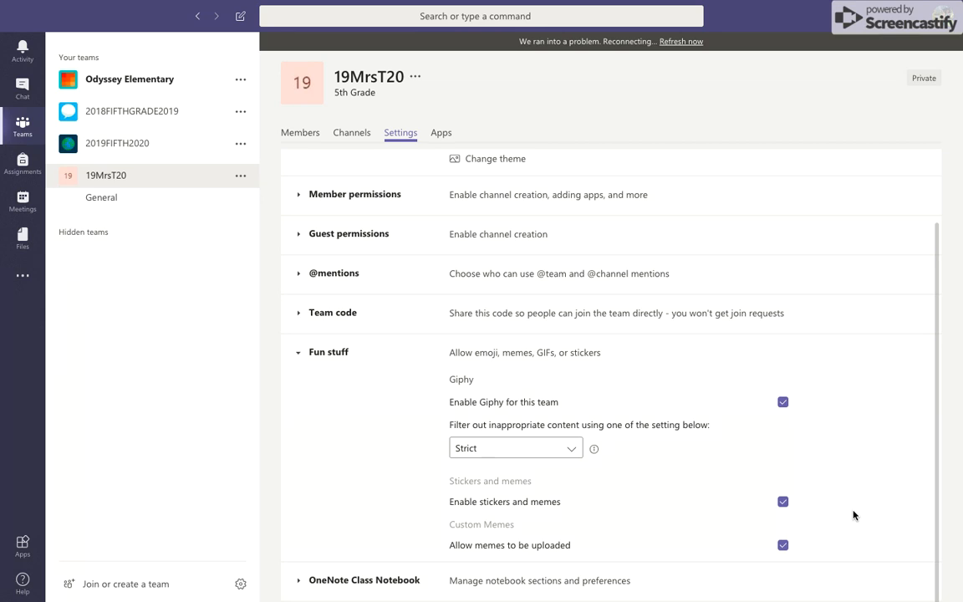
click(783, 401)
click(782, 504)
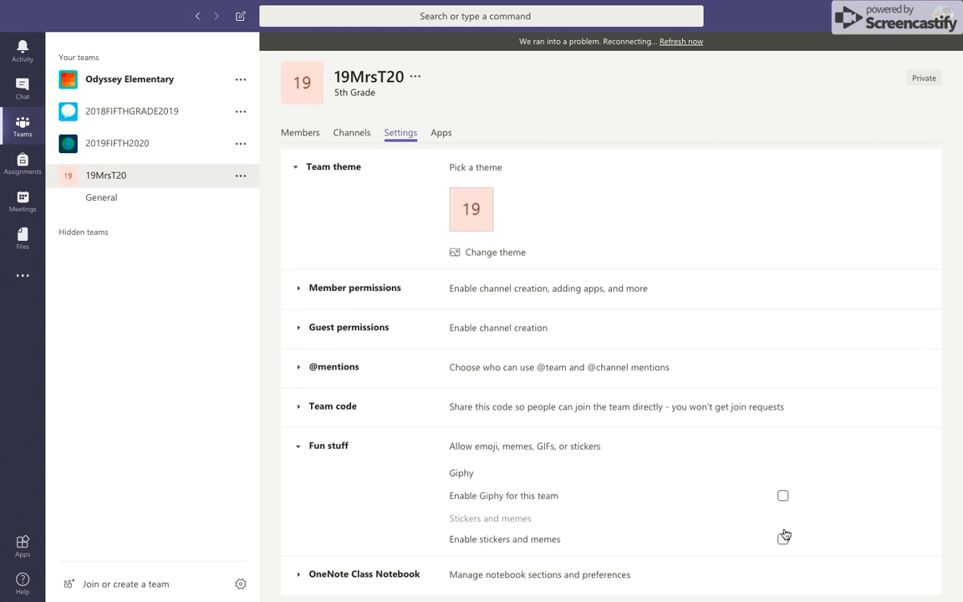
Enable Giphy and stickers and memes for the team again, then collapse the Fun stuff settings.
click(782, 495)
scroll(762, 517, down, 1)
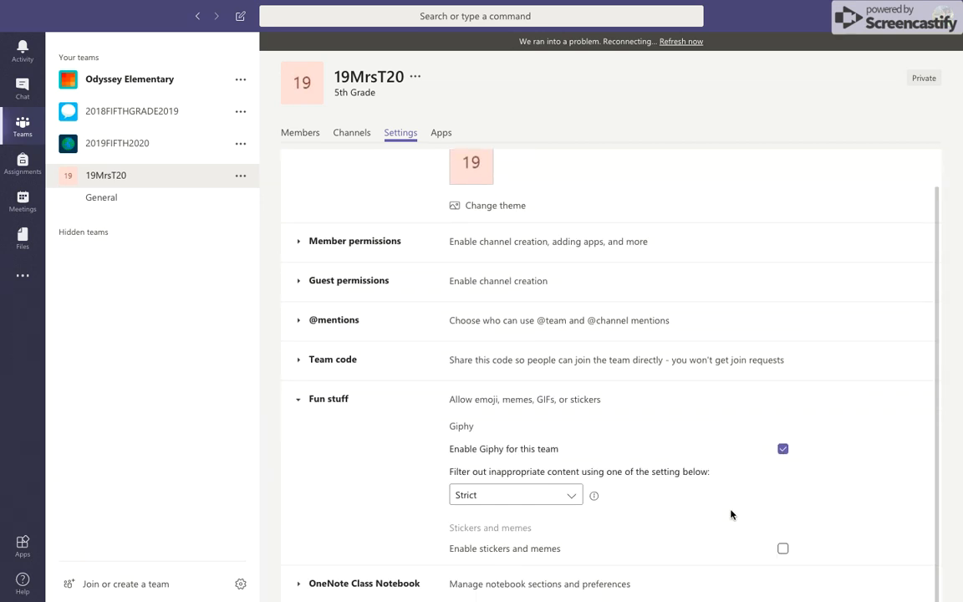
click(564, 495)
click(754, 494)
click(782, 545)
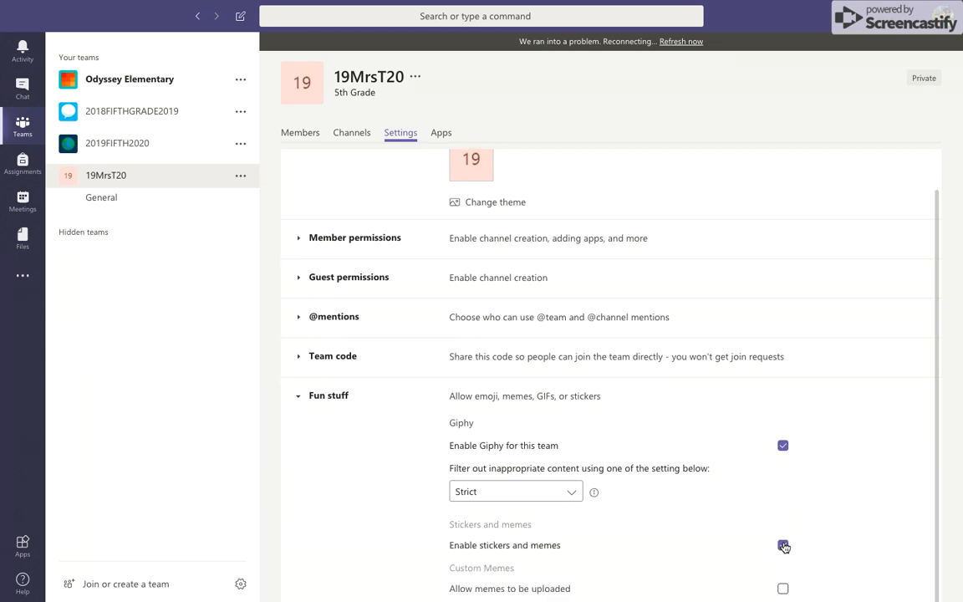
scroll(784, 545, down, 1)
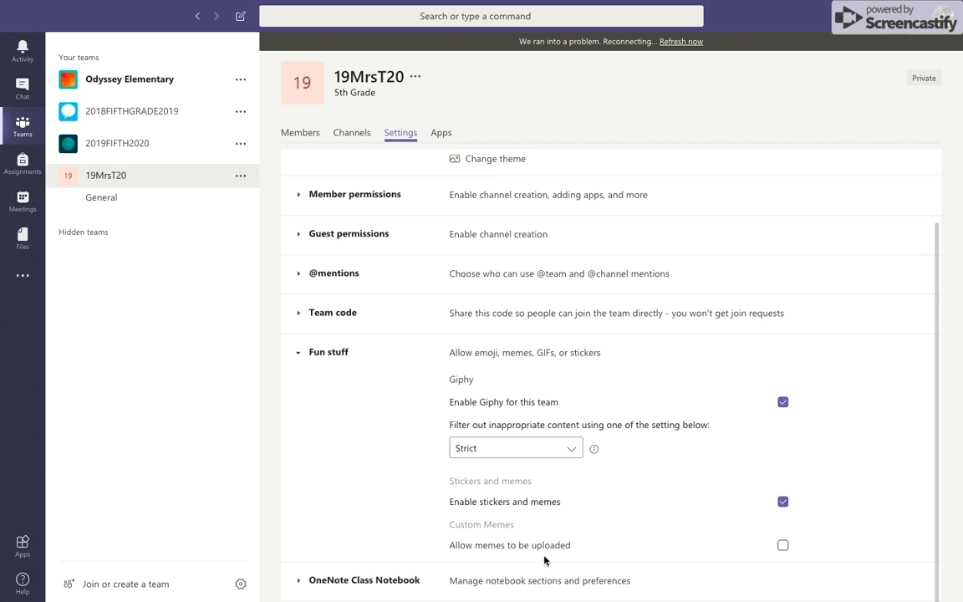
click(337, 354)
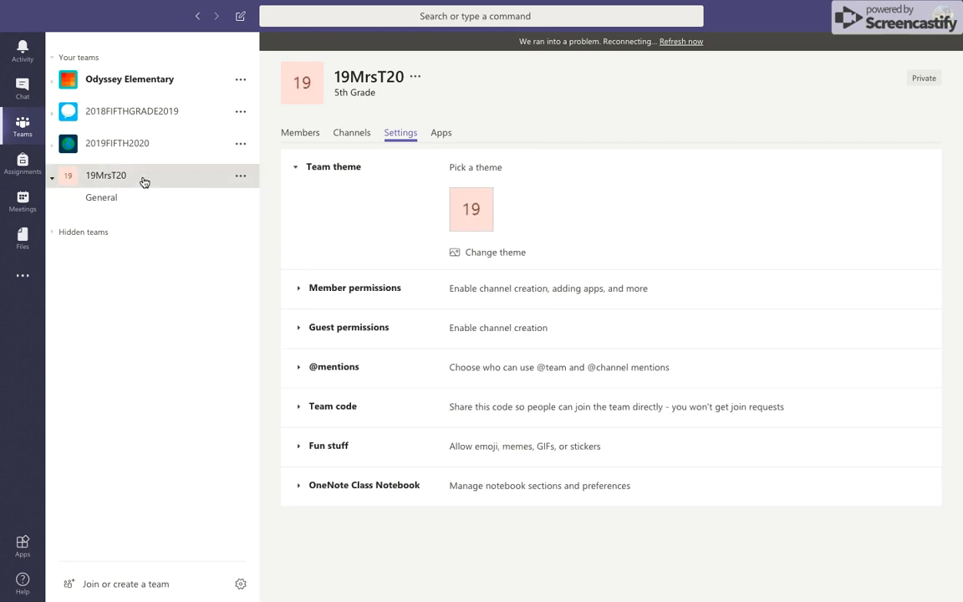
Return to the General channel of the 19MrsT20 team and collapse the team's channel list.
click(141, 180)
click(92, 178)
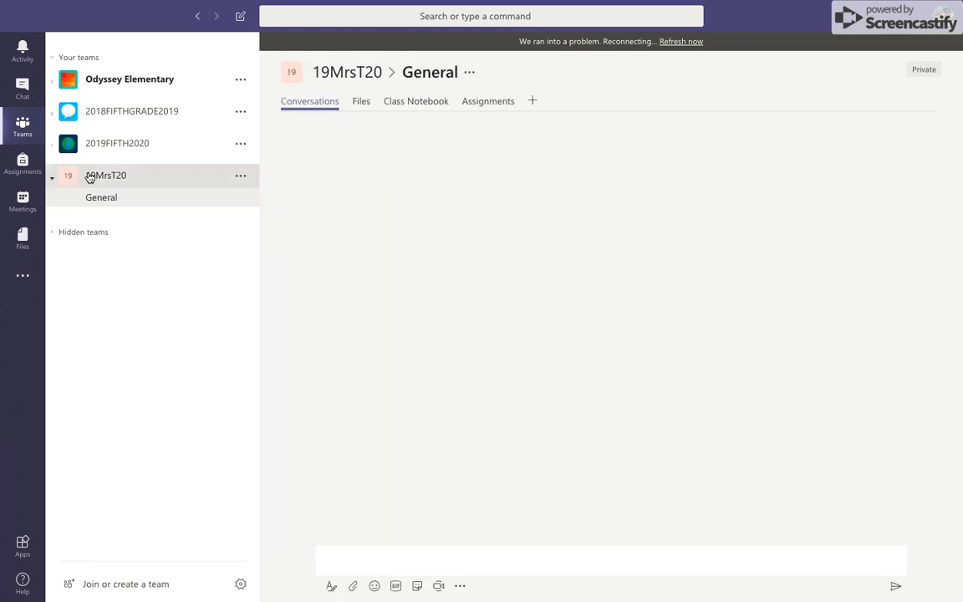
click(90, 179)
mouse_move(130, 4)
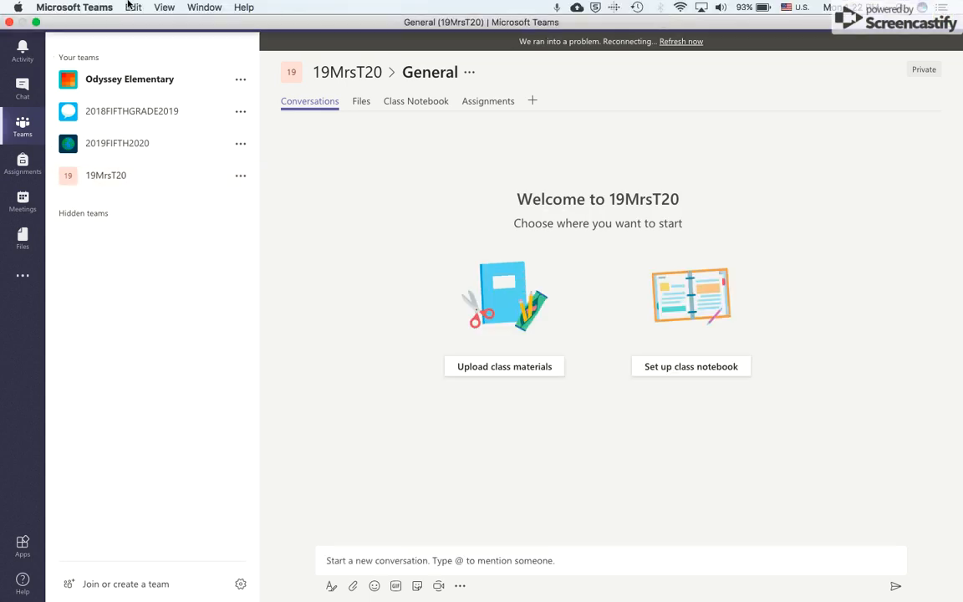
click(36, 23)
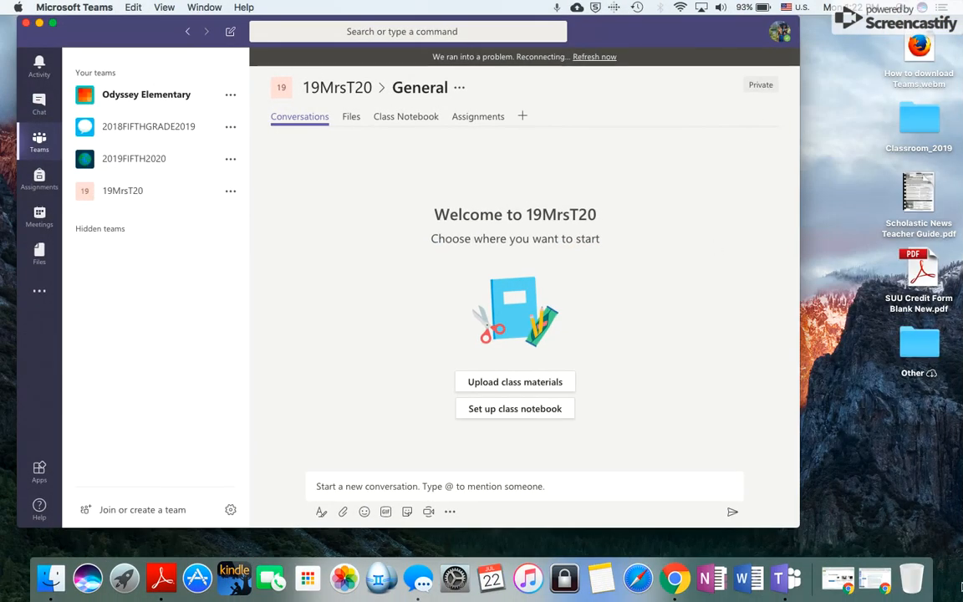
click(852, 590)
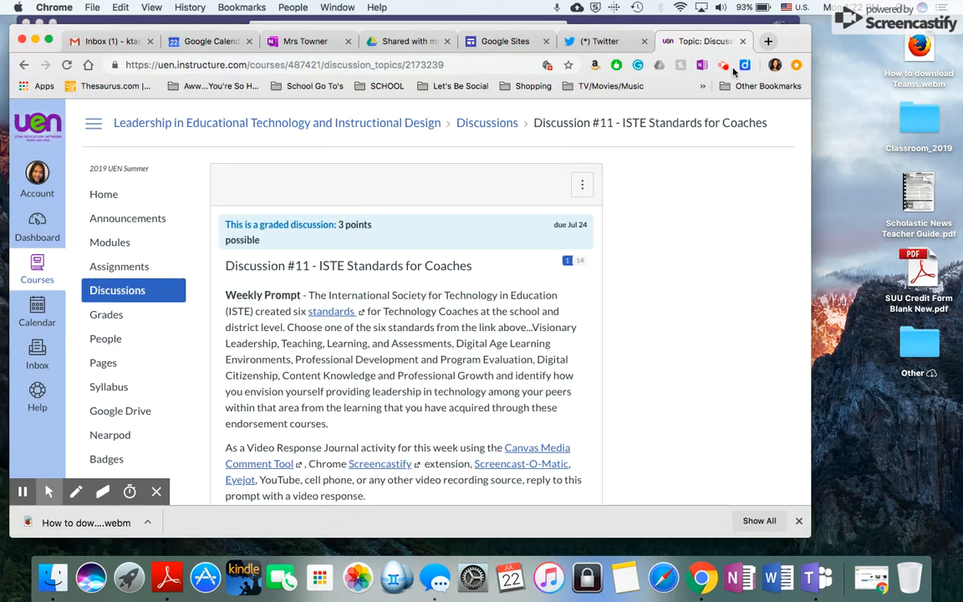
click(723, 66)
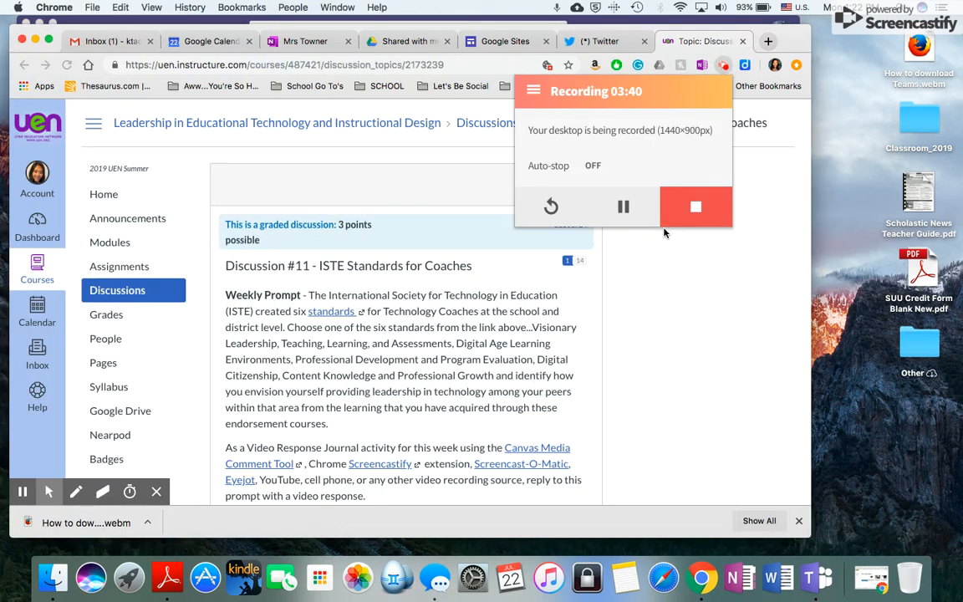